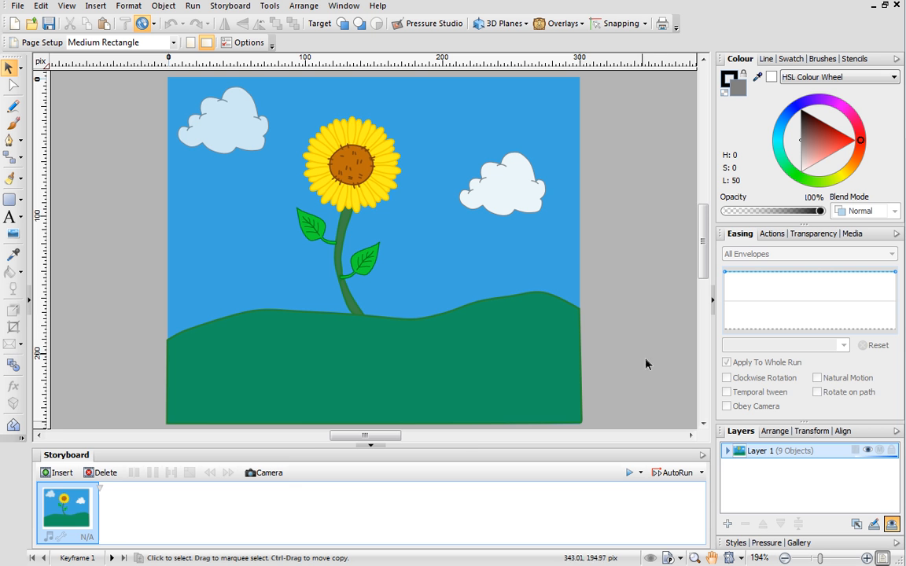
- Add the Bumblebee from the Animals gallery, scale it to about 61 × 56 pix and place it just outside the page's left edge
click(799, 545)
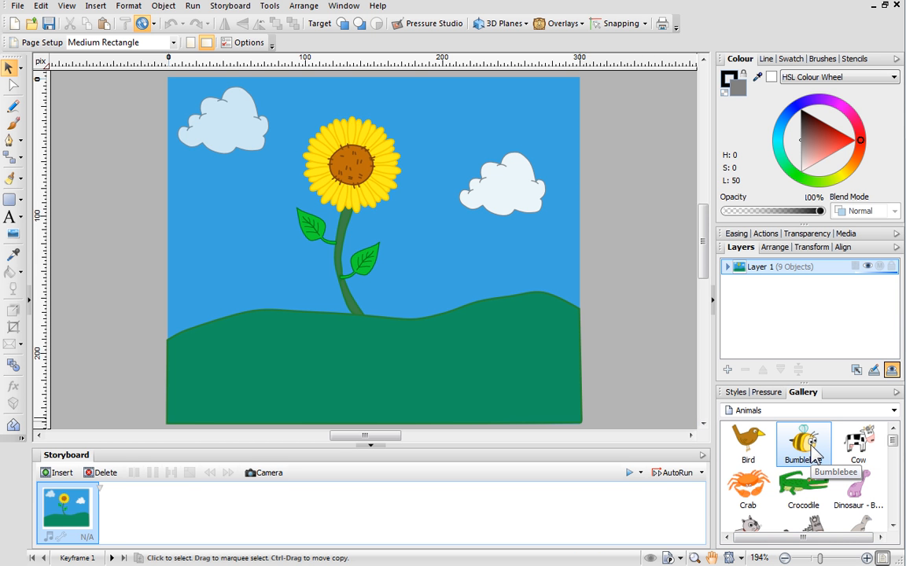
drag(812, 458, 72, 162)
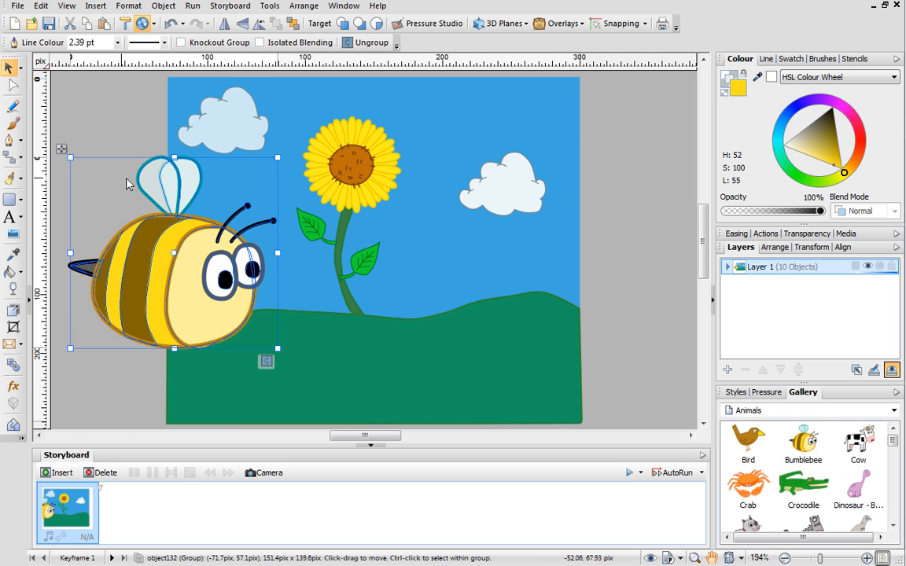
drag(287, 162, 177, 273)
drag(120, 325, 124, 197)
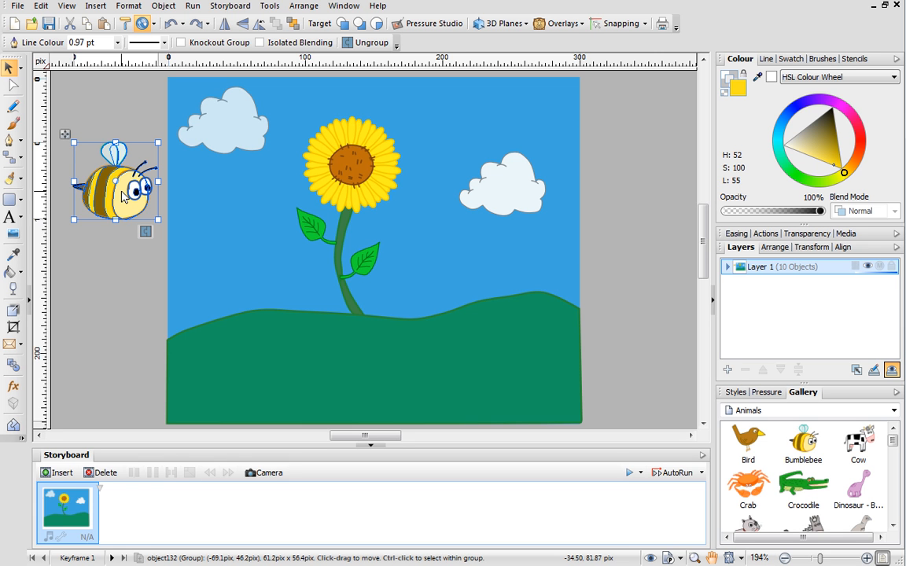
- Insert 9 keyframes of 1.0 sec each after the current keyframe
click(61, 472)
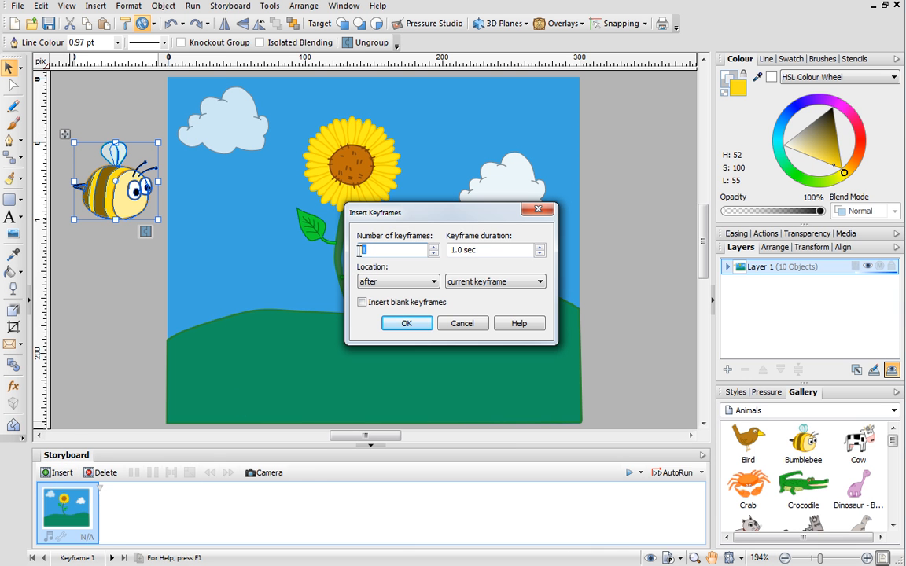
text(9)
click(392, 318)
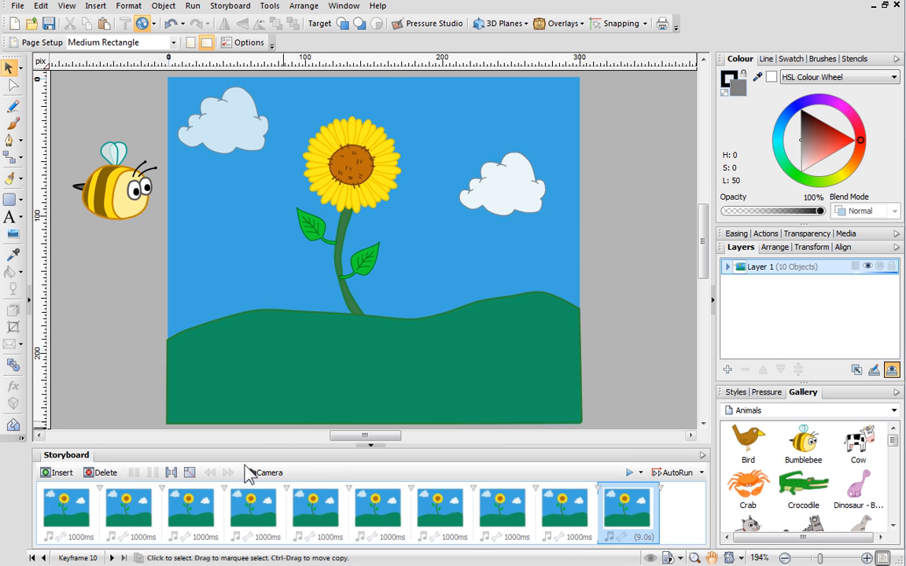
- On keyframe 10, move the bumblebee straight across to just outside the page's right edge and preview the animation
click(202, 506)
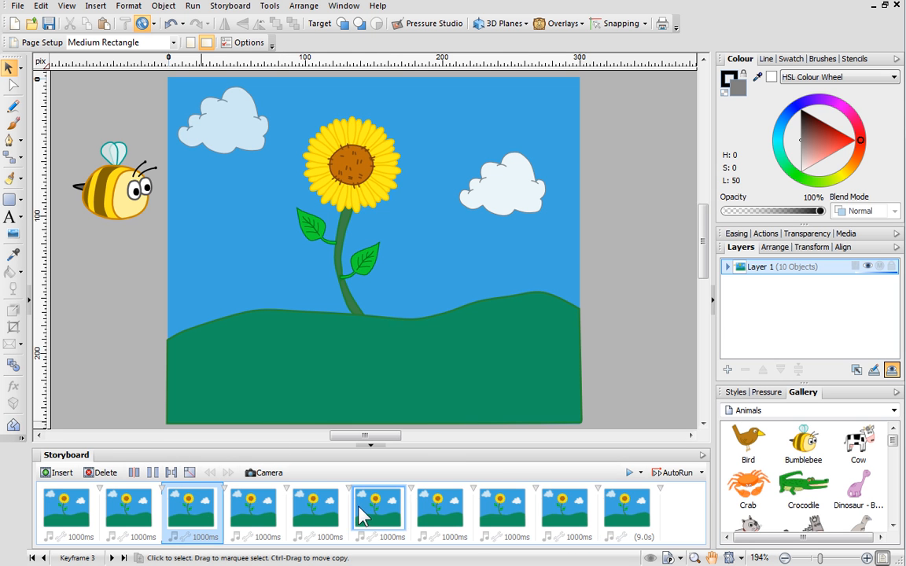
click(364, 512)
click(489, 512)
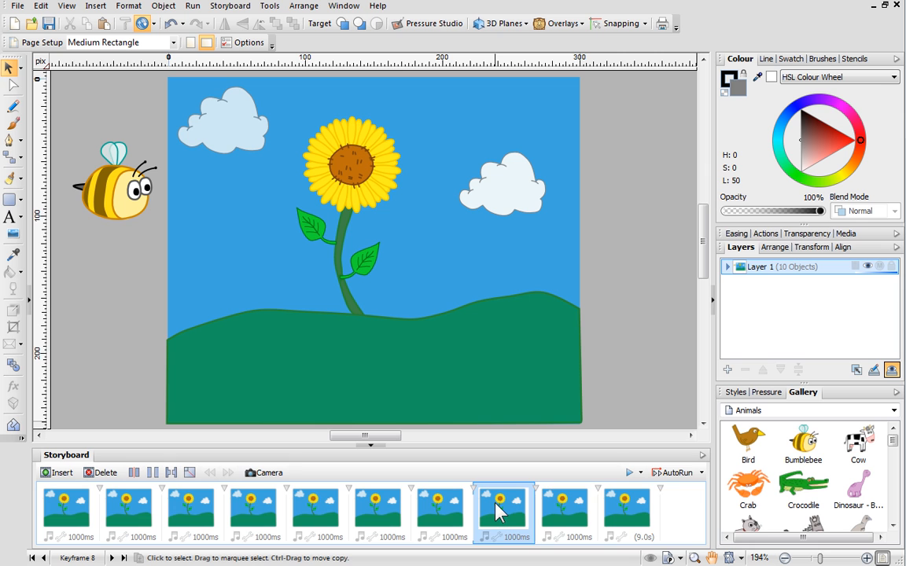
click(626, 517)
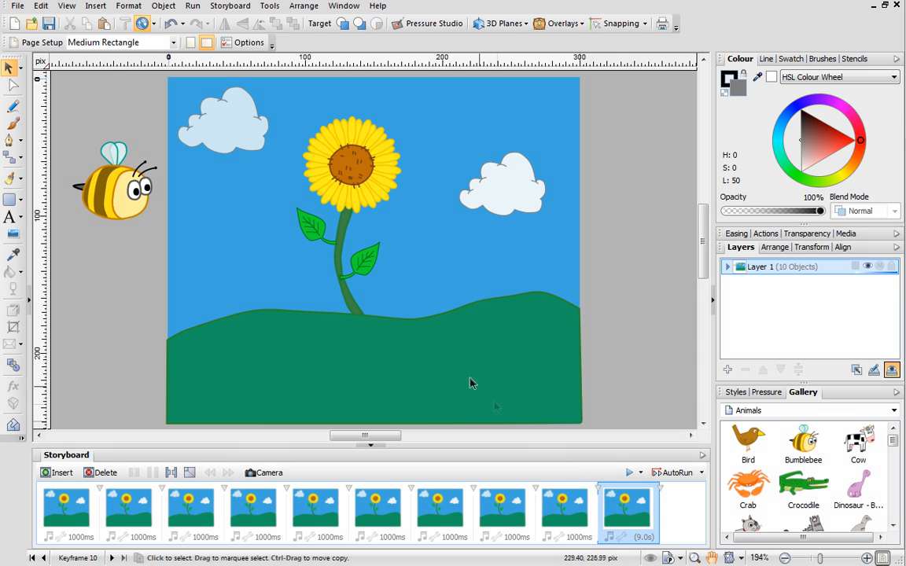
drag(108, 182, 621, 177)
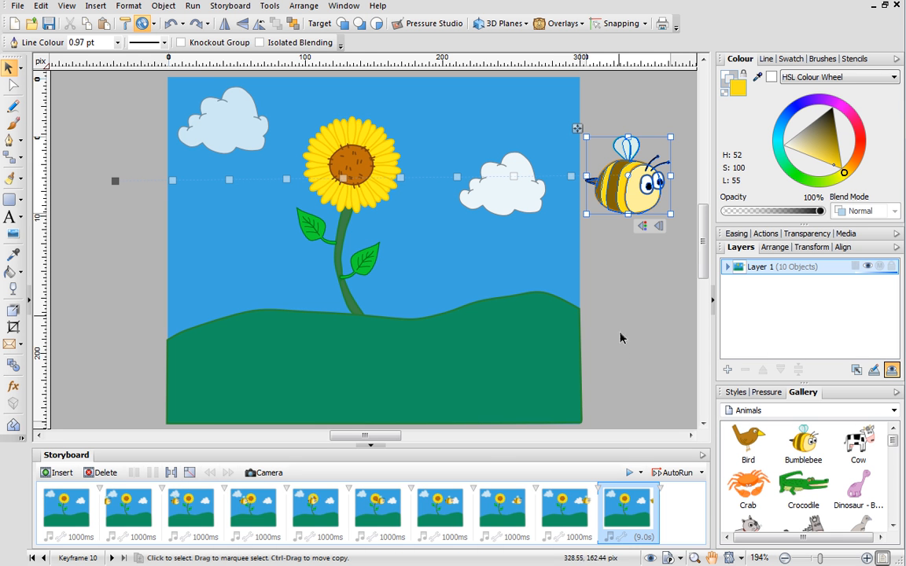
click(630, 471)
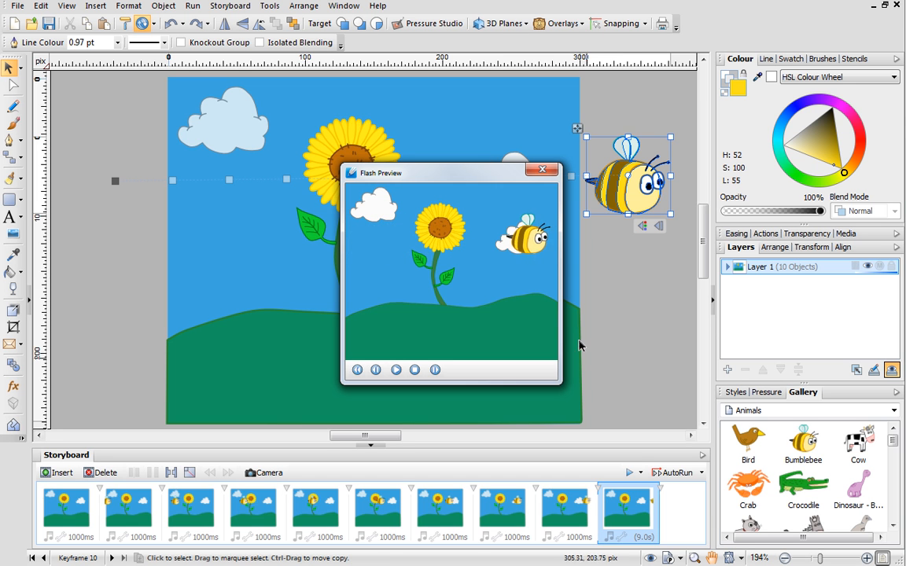
click(542, 169)
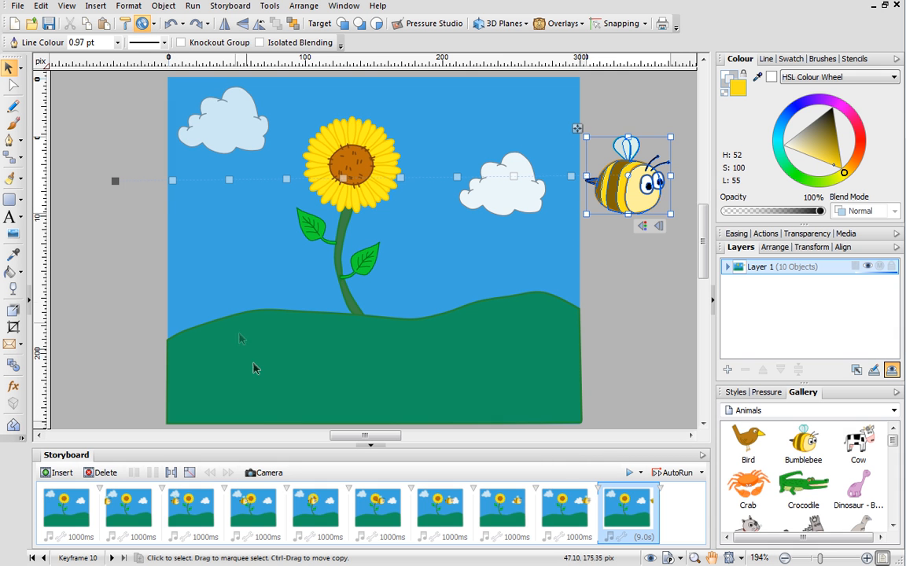
- Bend the bee's flight path down to the lower stem on keyframe 5 and up beside the right cloud on keyframe 7, previewing it
click(313, 513)
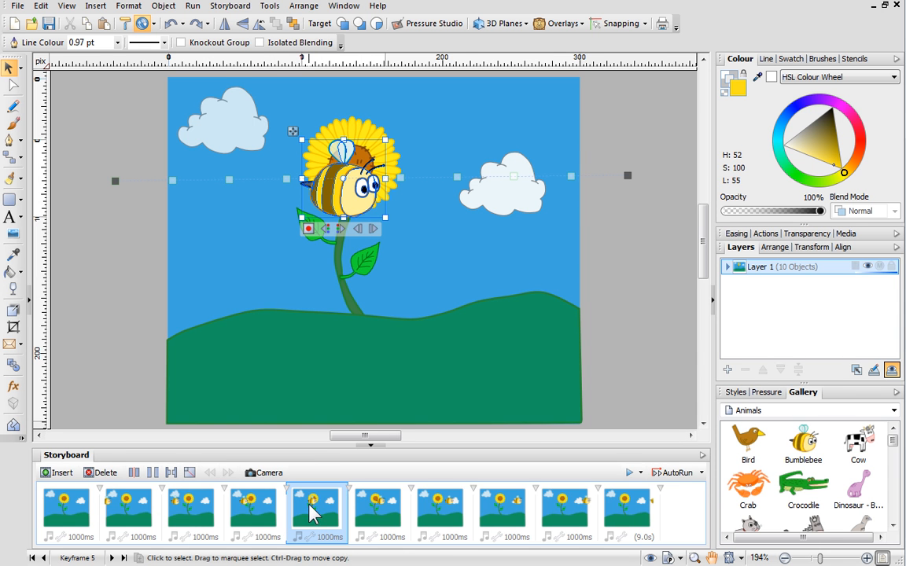
drag(323, 195, 338, 291)
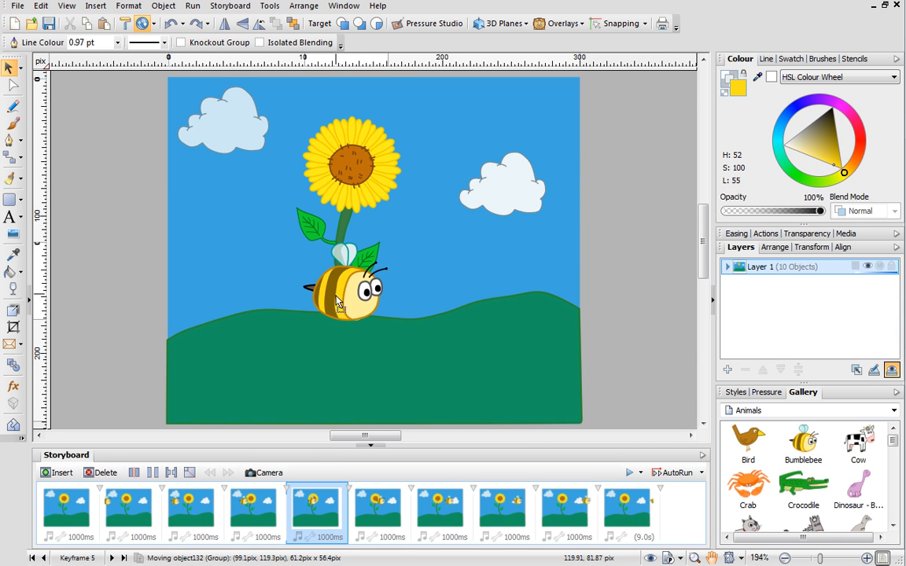
click(432, 505)
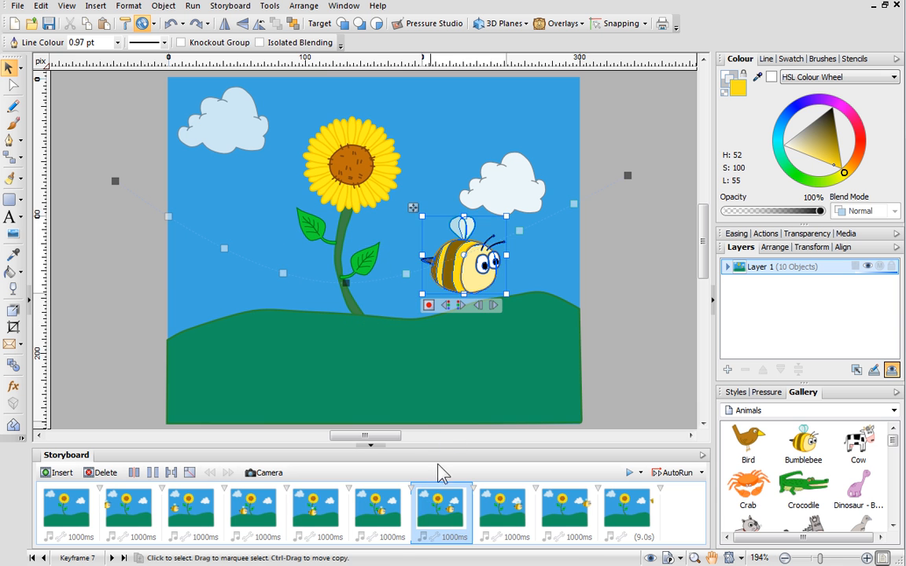
drag(448, 280, 446, 209)
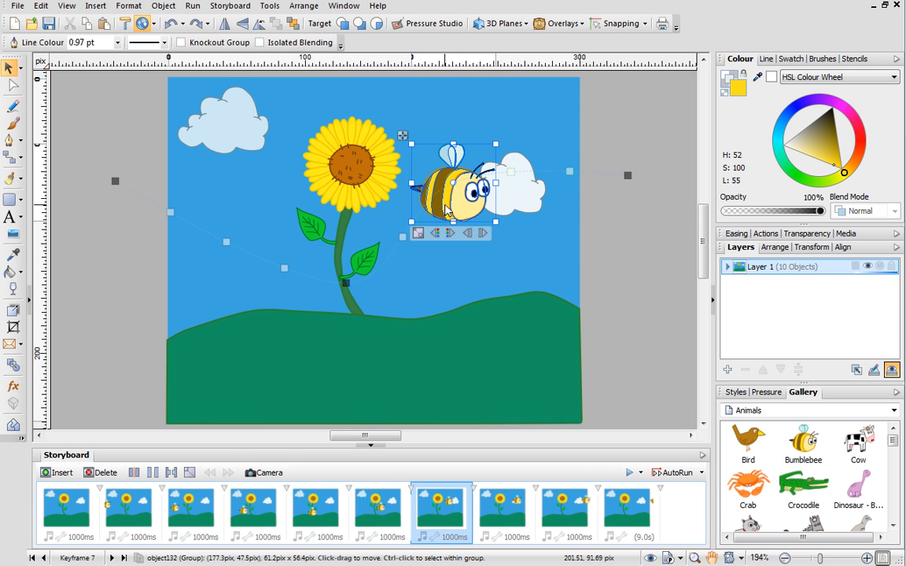
click(629, 472)
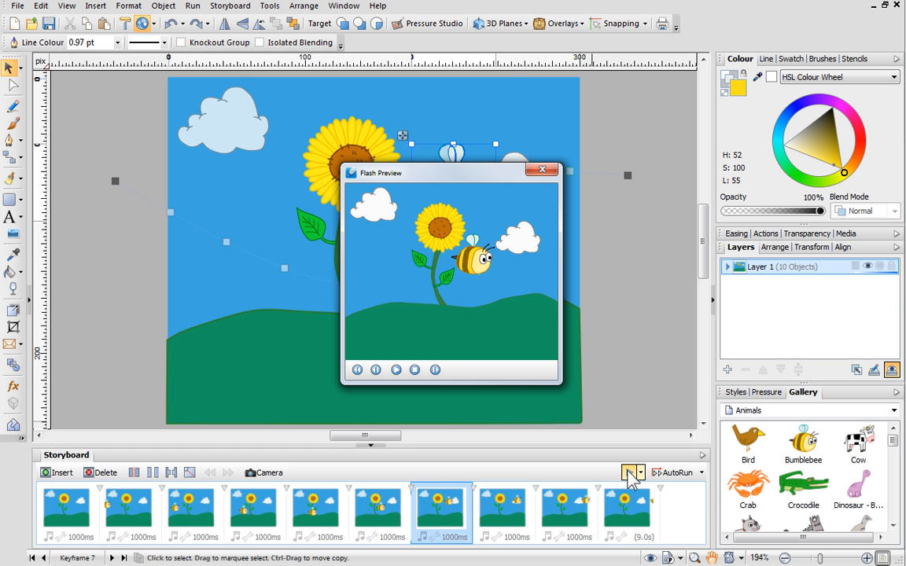
click(545, 171)
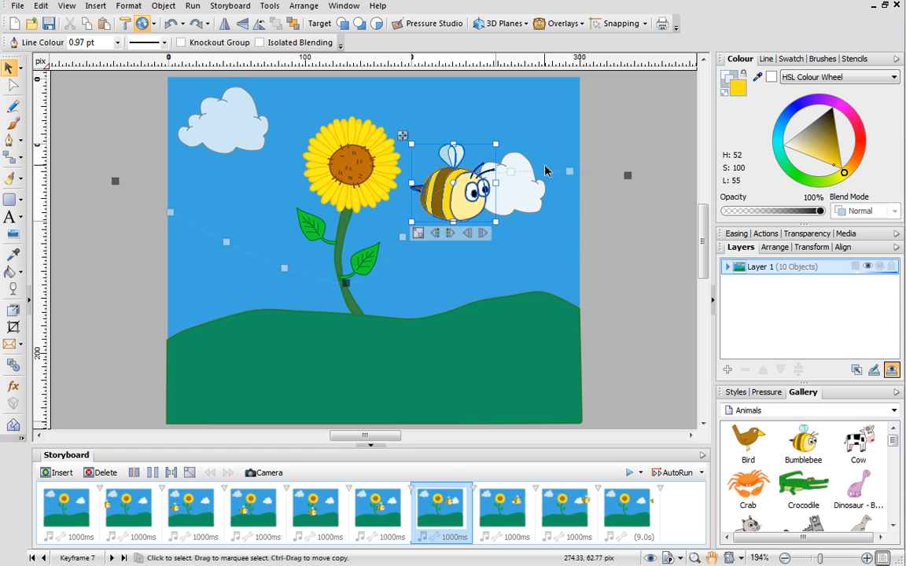
- From keyframe 1, apply the preset easing curve that starts fast and levels off to the bee's Position Envelope, and preview the motion
click(72, 510)
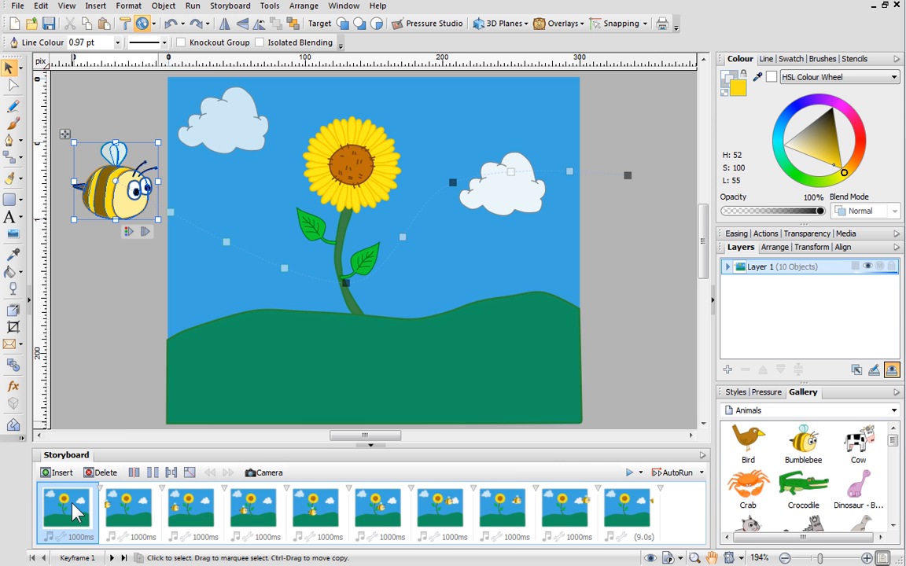
click(736, 234)
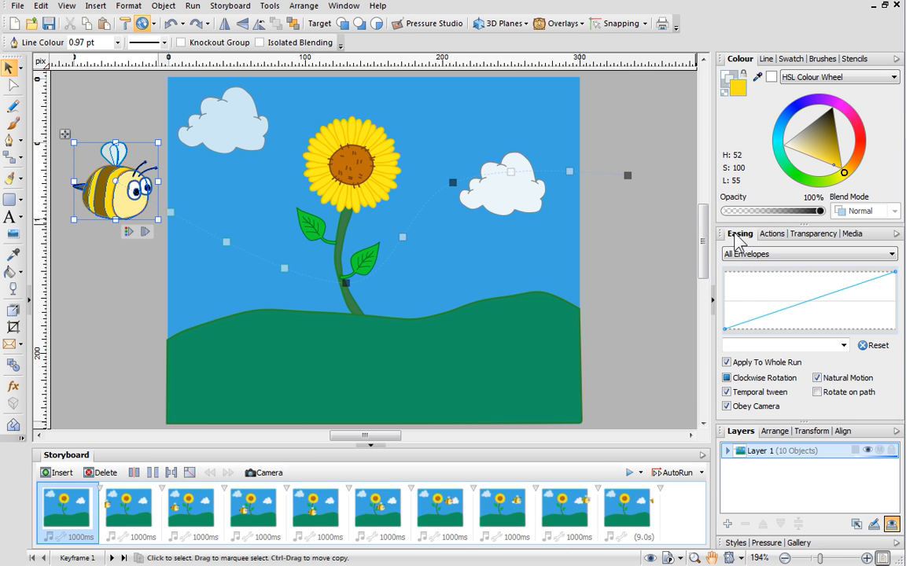
click(890, 254)
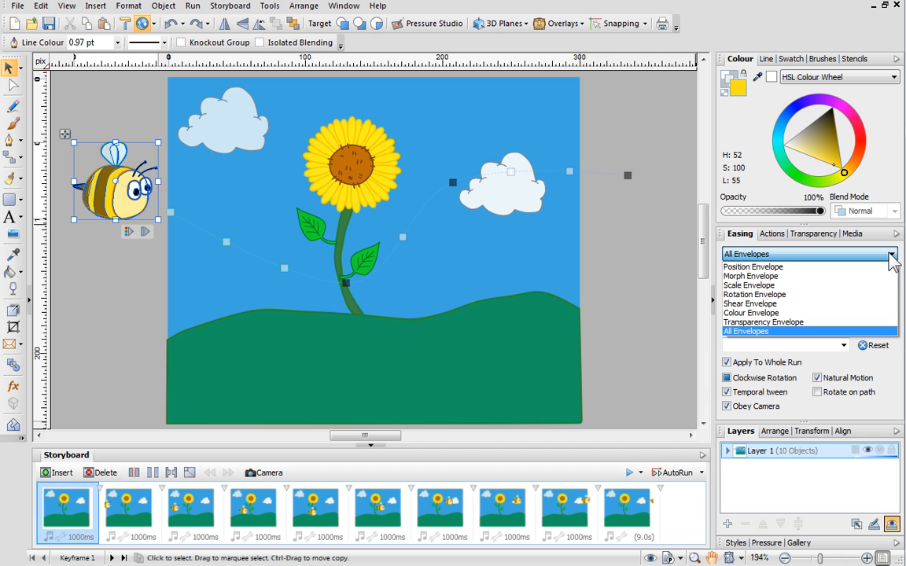
click(892, 255)
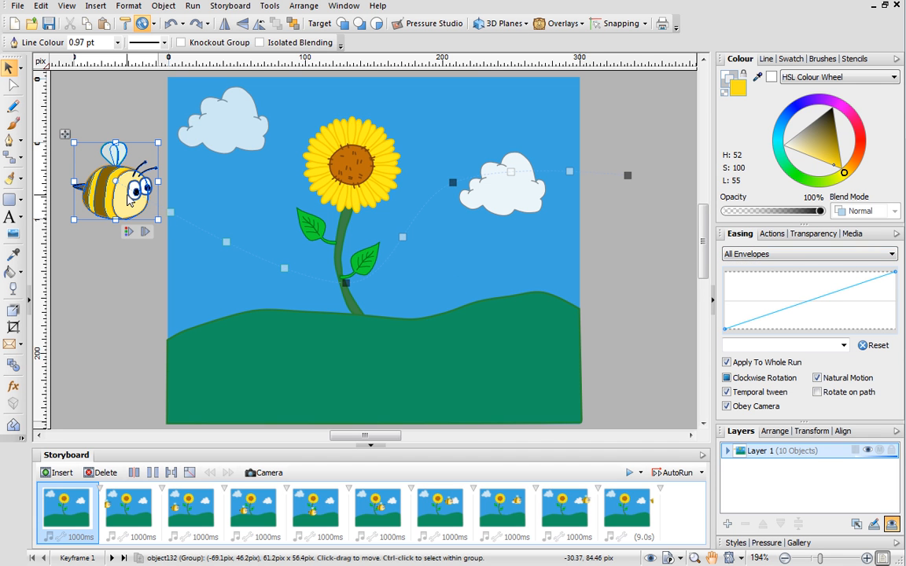
click(892, 255)
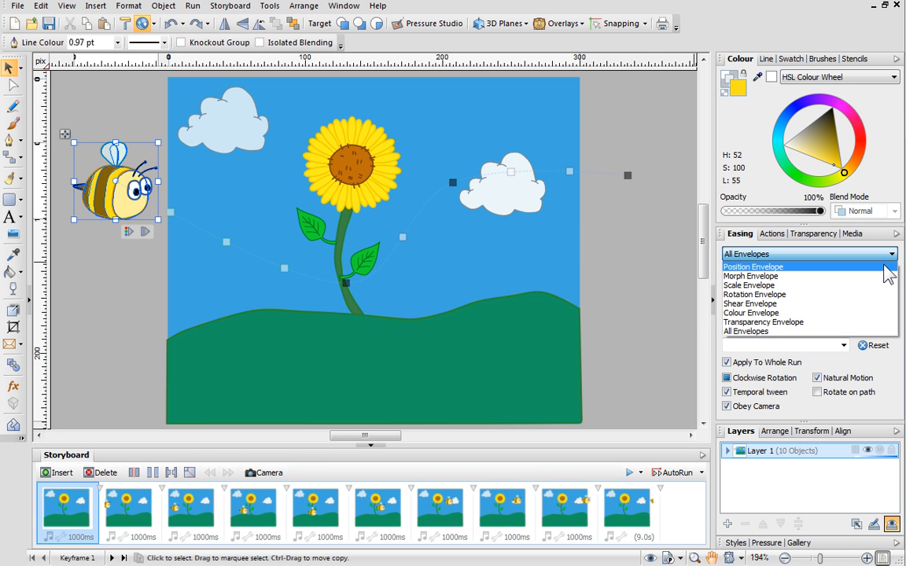
click(889, 272)
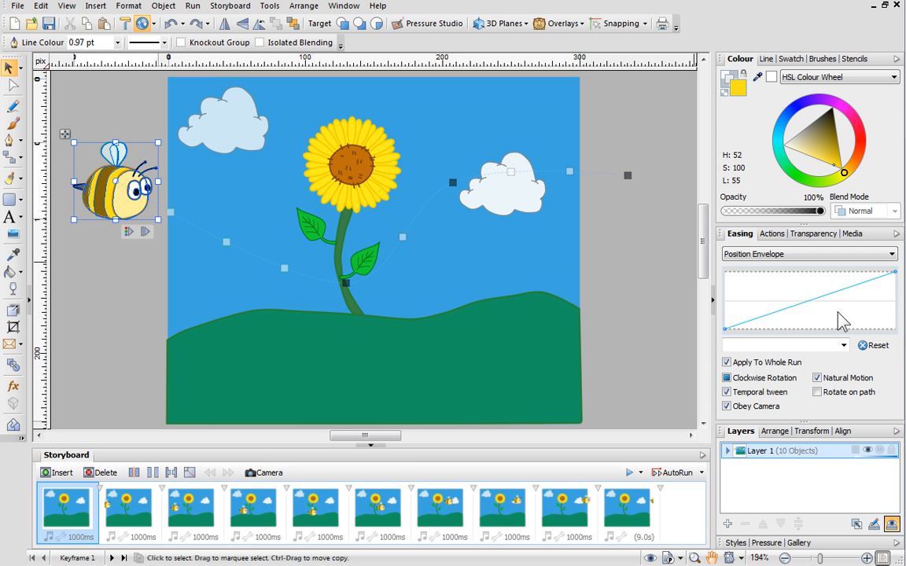
click(843, 345)
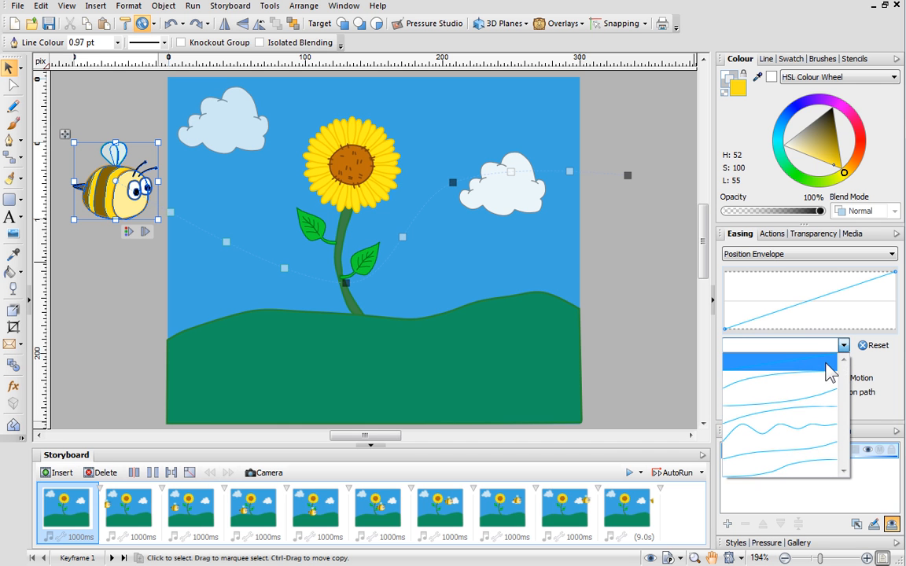
click(822, 381)
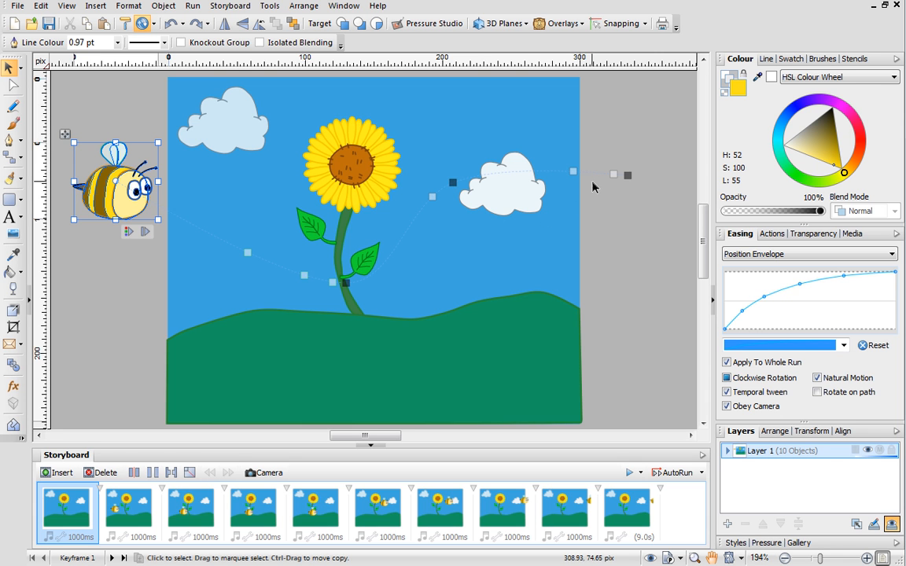
click(627, 472)
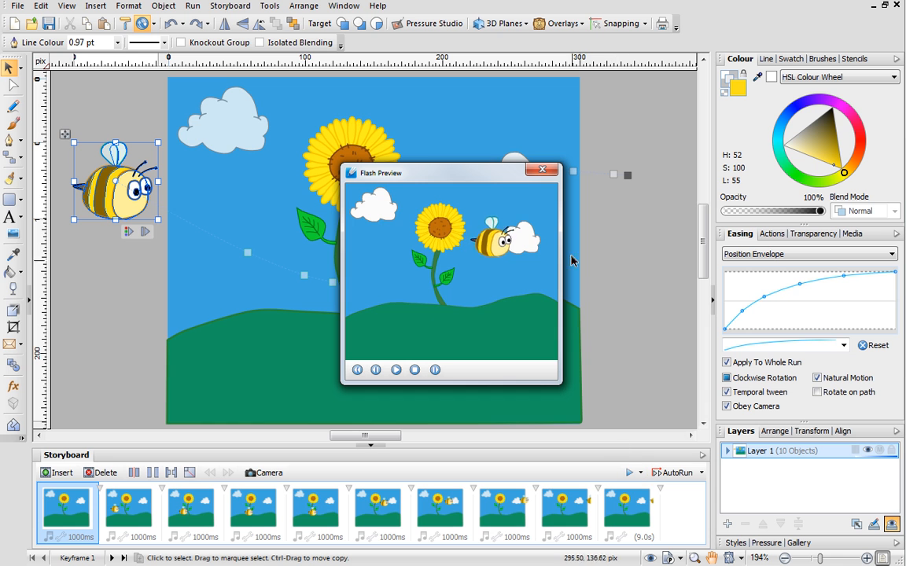
click(542, 169)
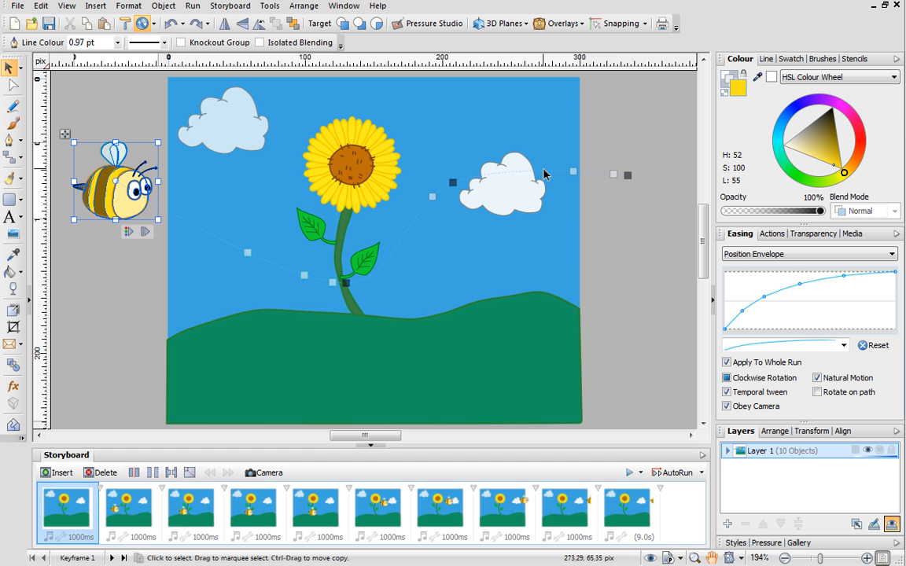
- Add a second bumblebee, about 55 × 51 pix, outside the page's right edge on keyframe 1 and run it forward to the end of storyboard
click(798, 542)
drag(803, 444, 600, 319)
drag(617, 367, 605, 275)
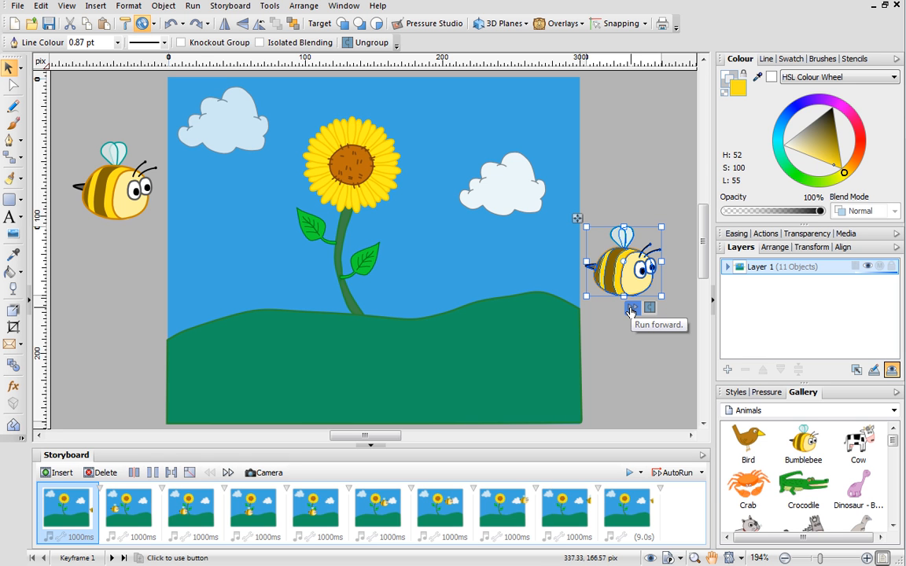
click(630, 310)
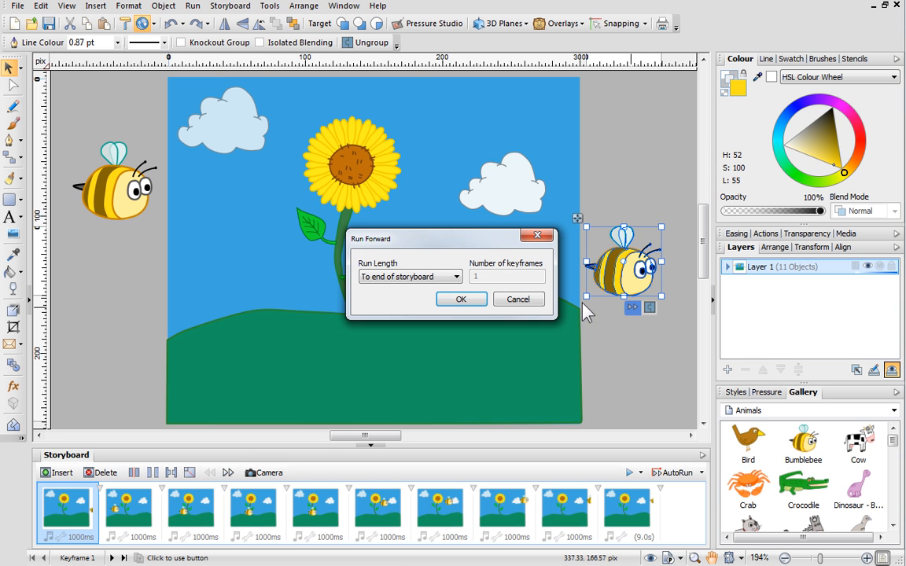
click(472, 299)
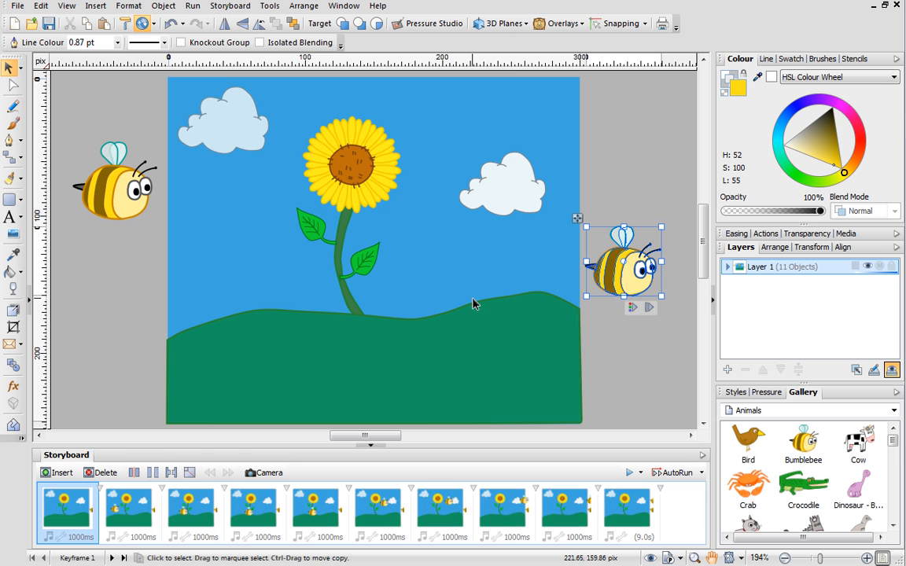
- Flip the second bumblebee horizontally and update the change forward to the end of storyboard
click(224, 28)
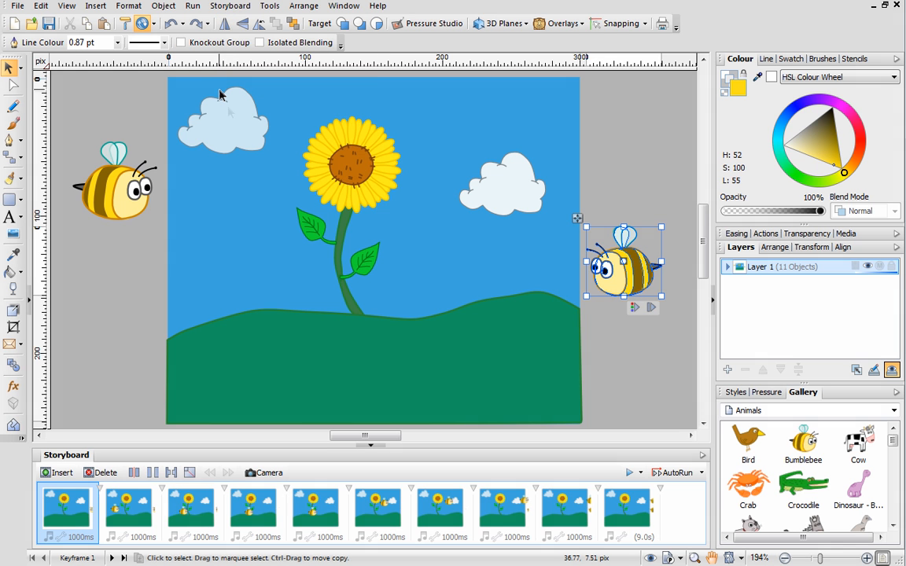
click(633, 311)
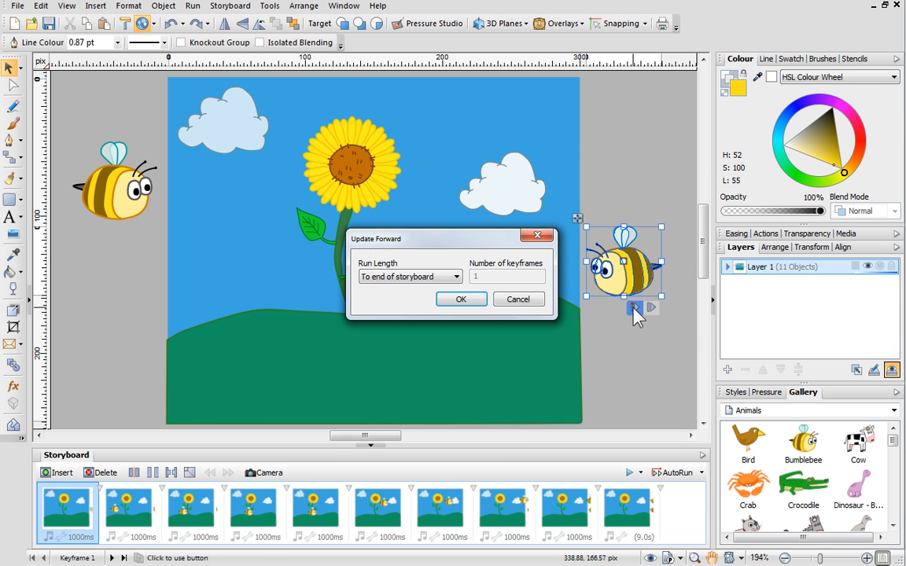
click(464, 300)
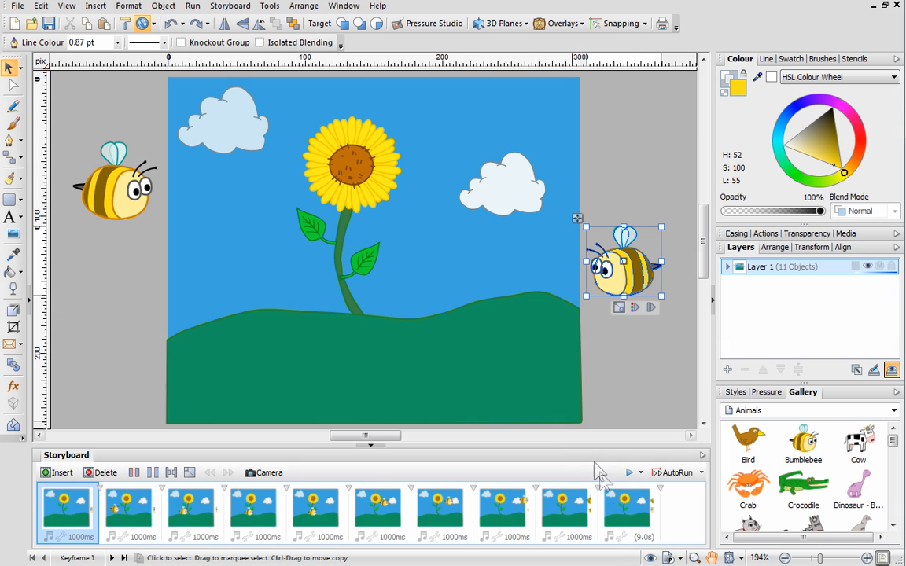
- On keyframe 10, move the second bumblebee across to just outside the page's left edge
click(626, 511)
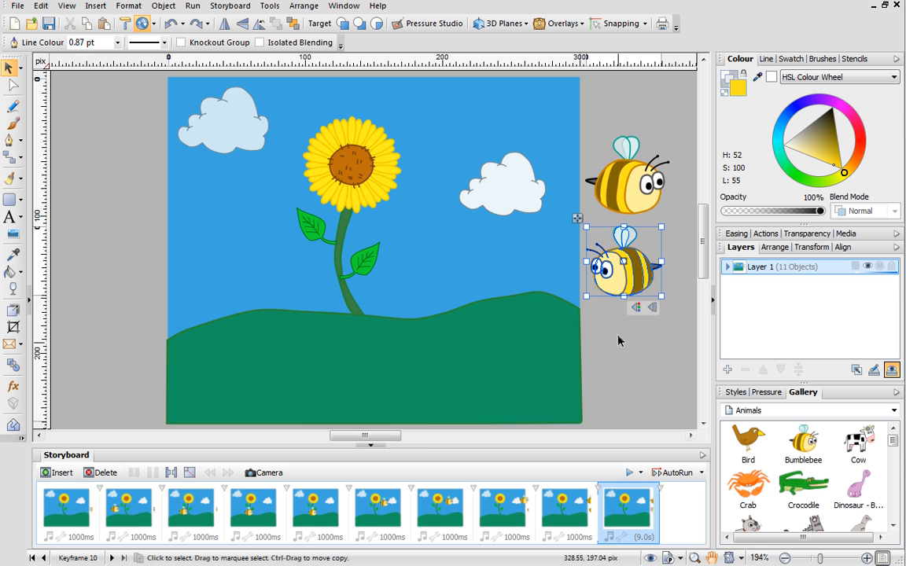
drag(613, 279, 117, 230)
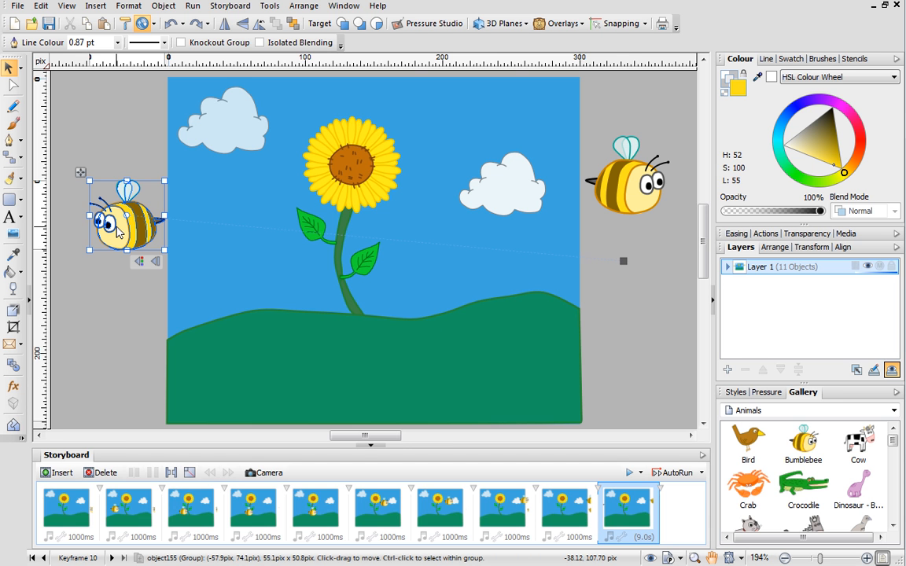
- Preview the animation with both bumblebees in the Flash player and close the preview
click(629, 472)
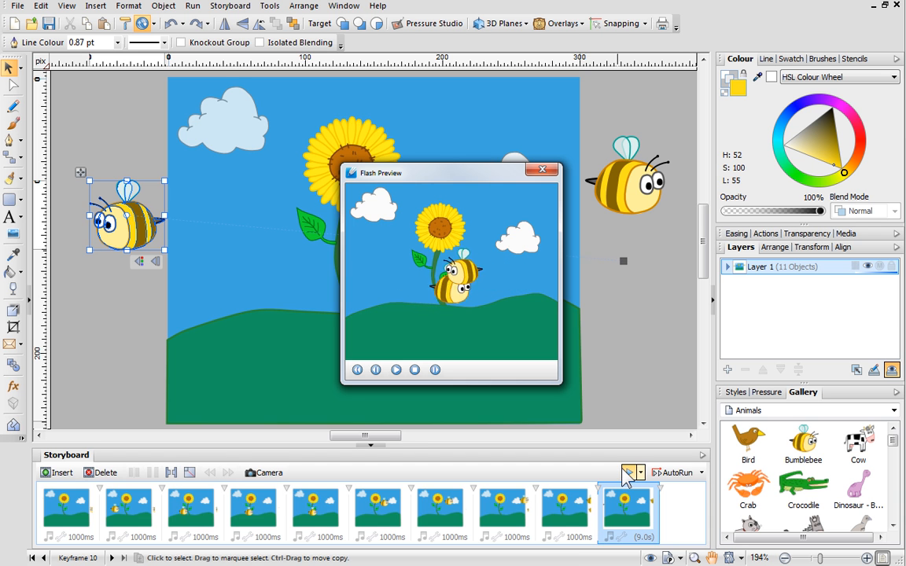
click(544, 168)
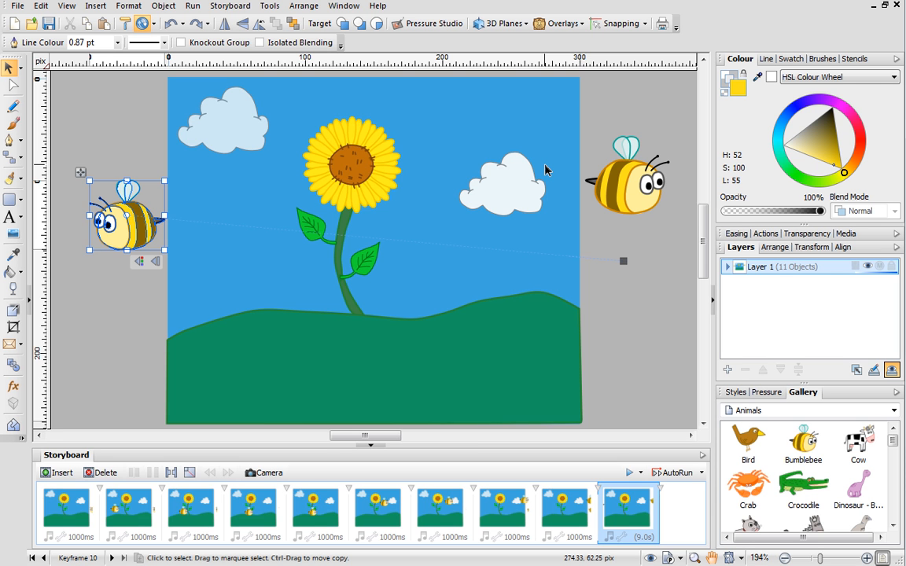
- Export the animation as a Shockwave Flash (*.swf) file named animation_bee in the My Videos folder
click(16, 7)
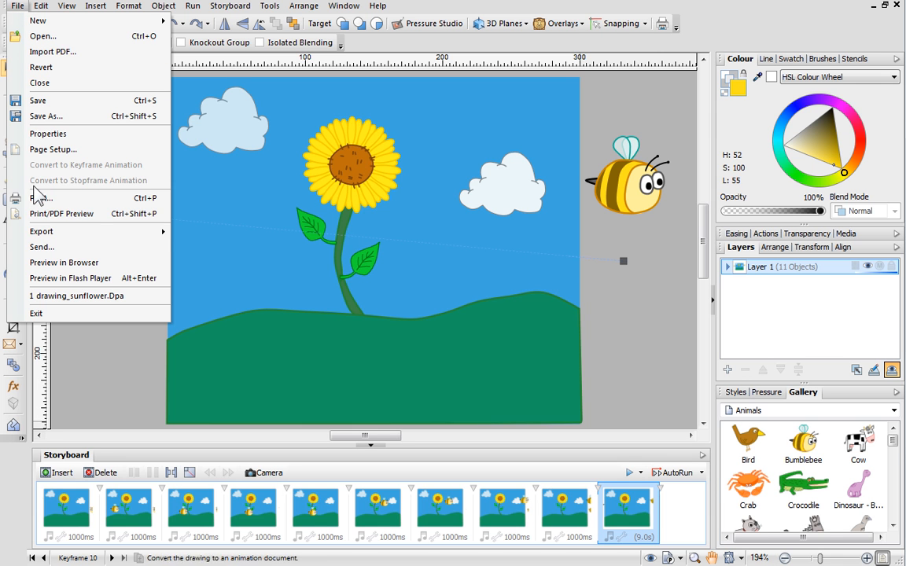
mouse_move(31, 233)
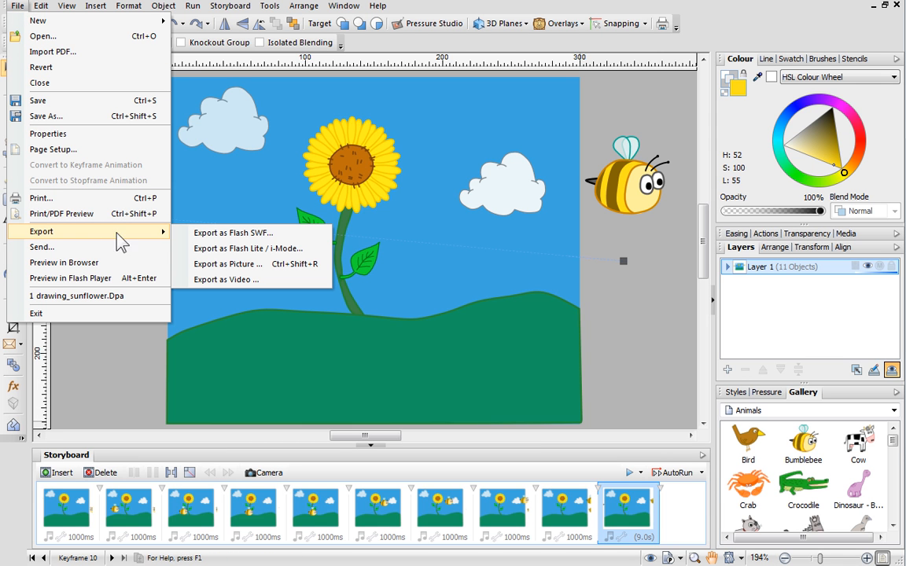
click(185, 235)
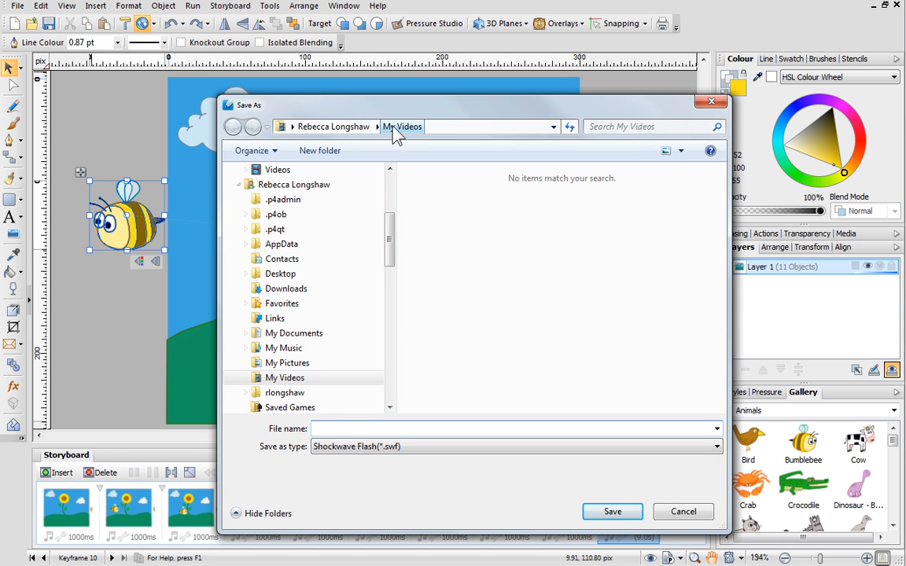
text(animation_bee)
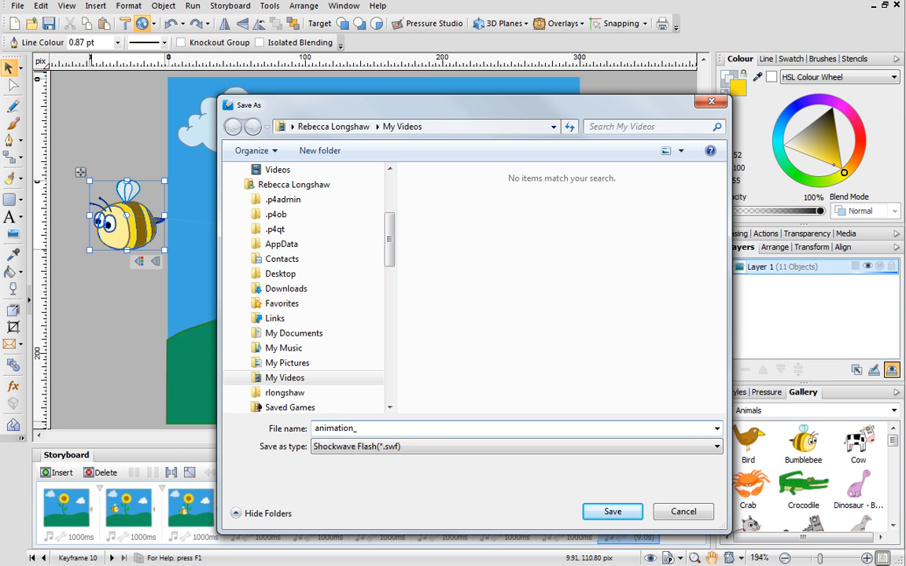
click(613, 512)
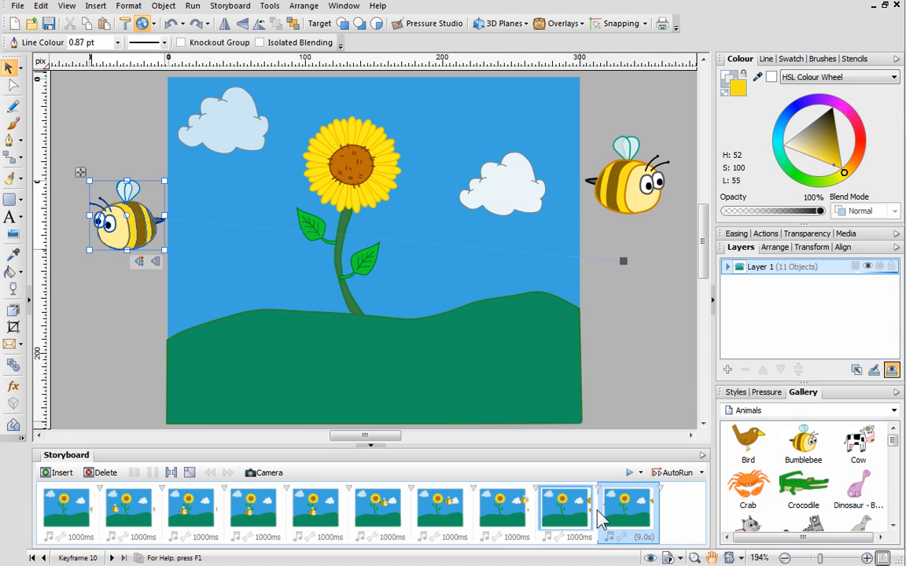